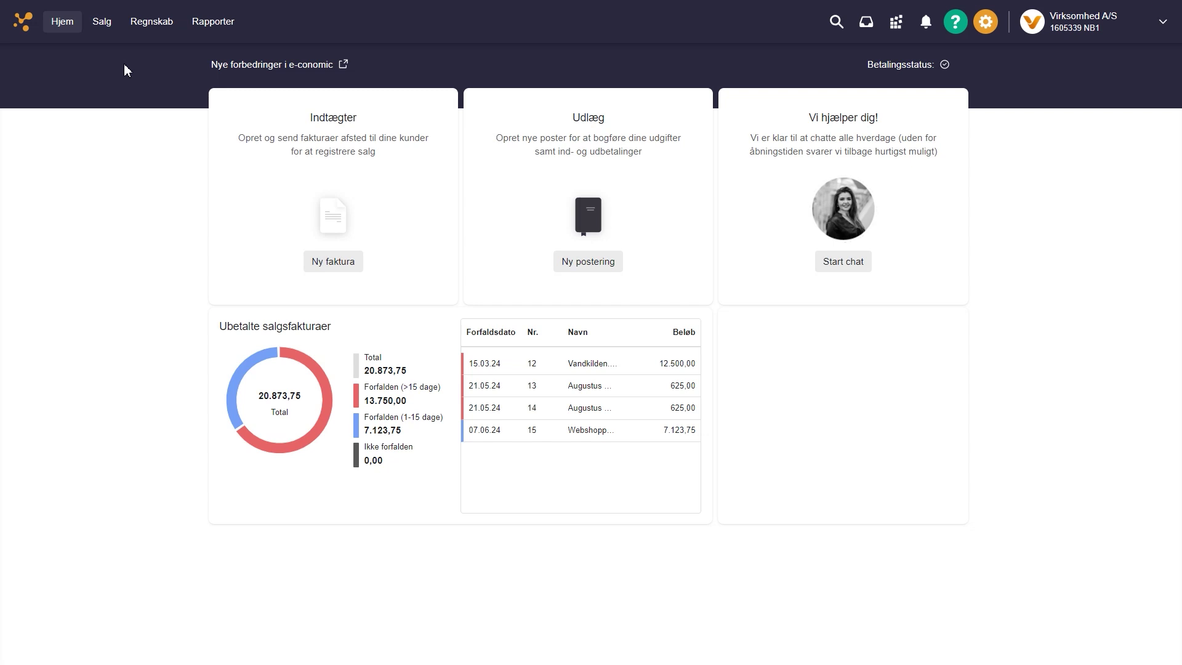
Step: Set the accrual account (Periodiseringskonto) of product group 4, Ydelser u/moms, to 5660 - Forudbetalte poster and save the group
left_click(106, 29)
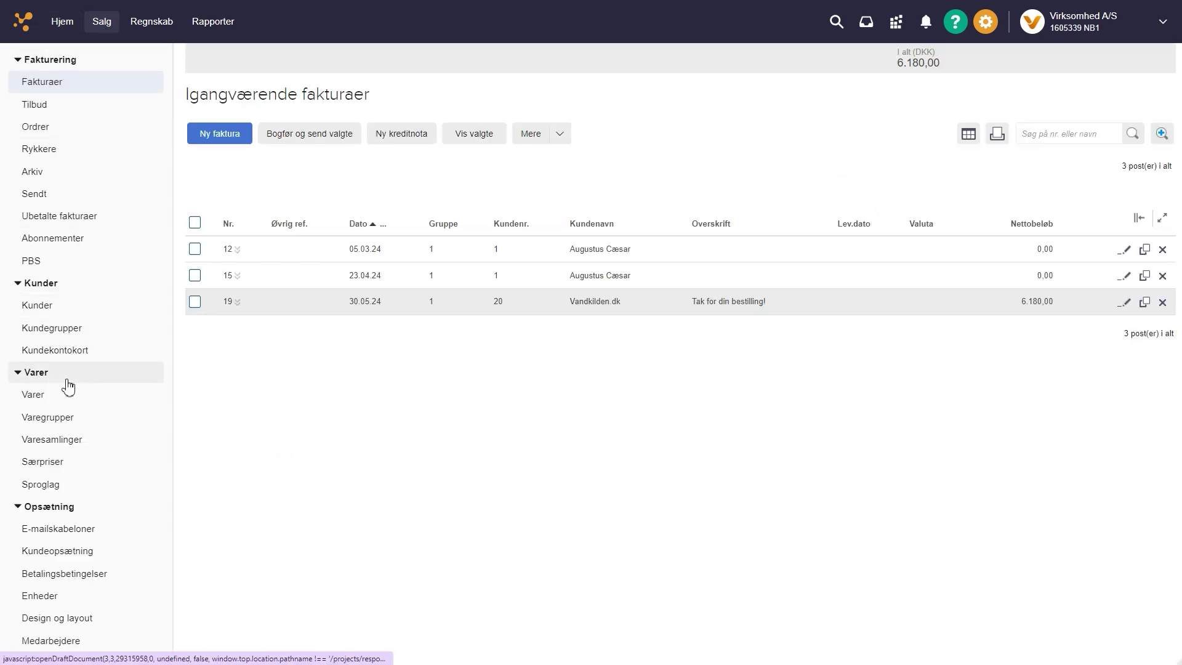
left_click(68, 424)
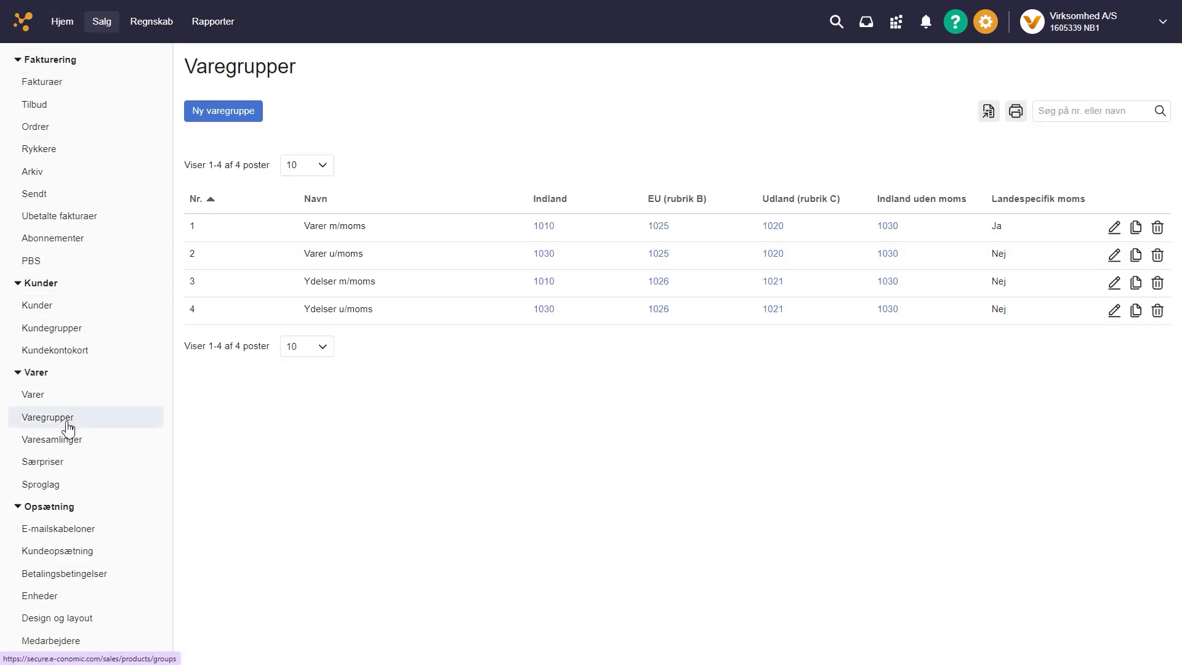
left_click(1109, 323)
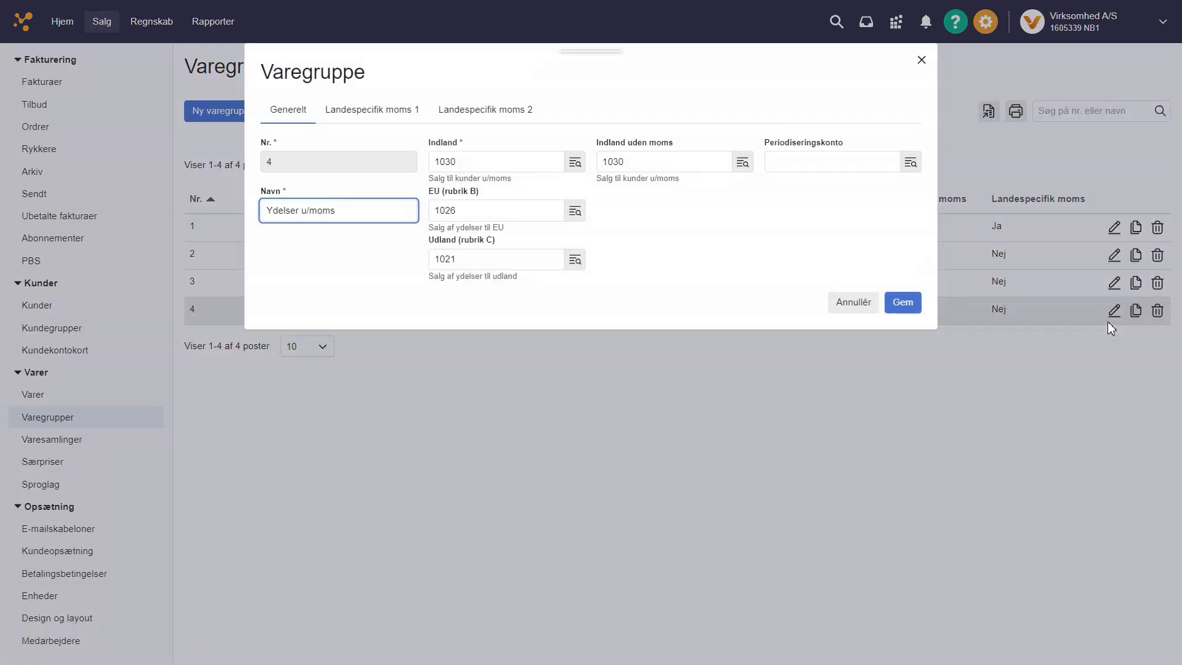
left_click(843, 165)
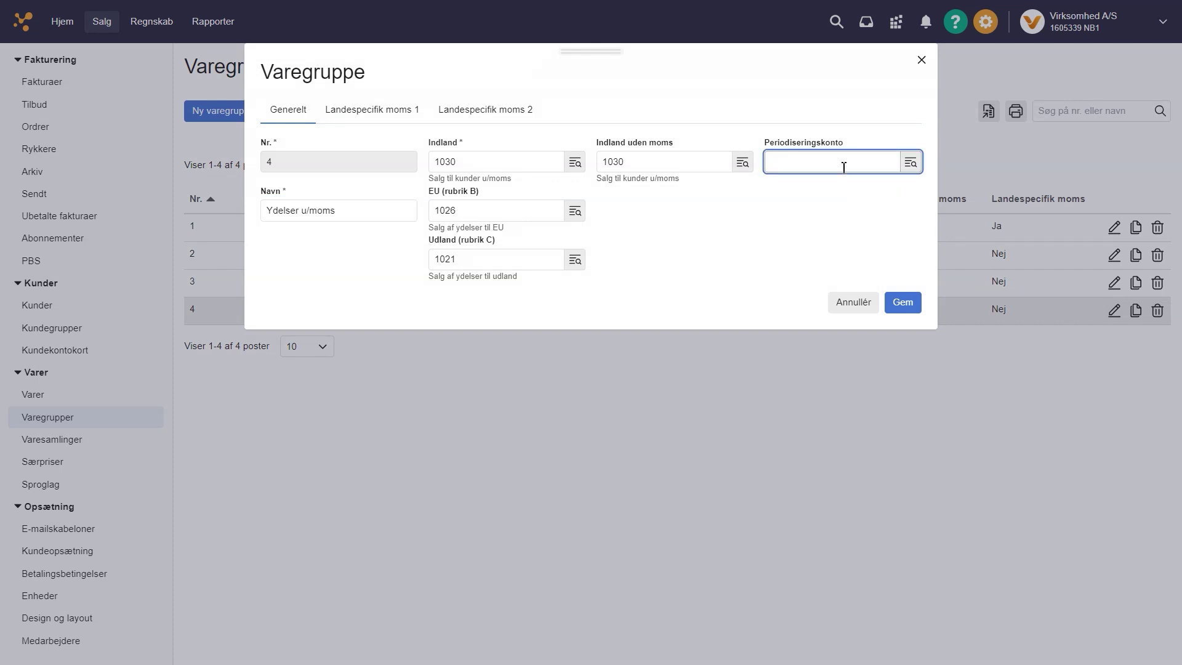
type("5660")
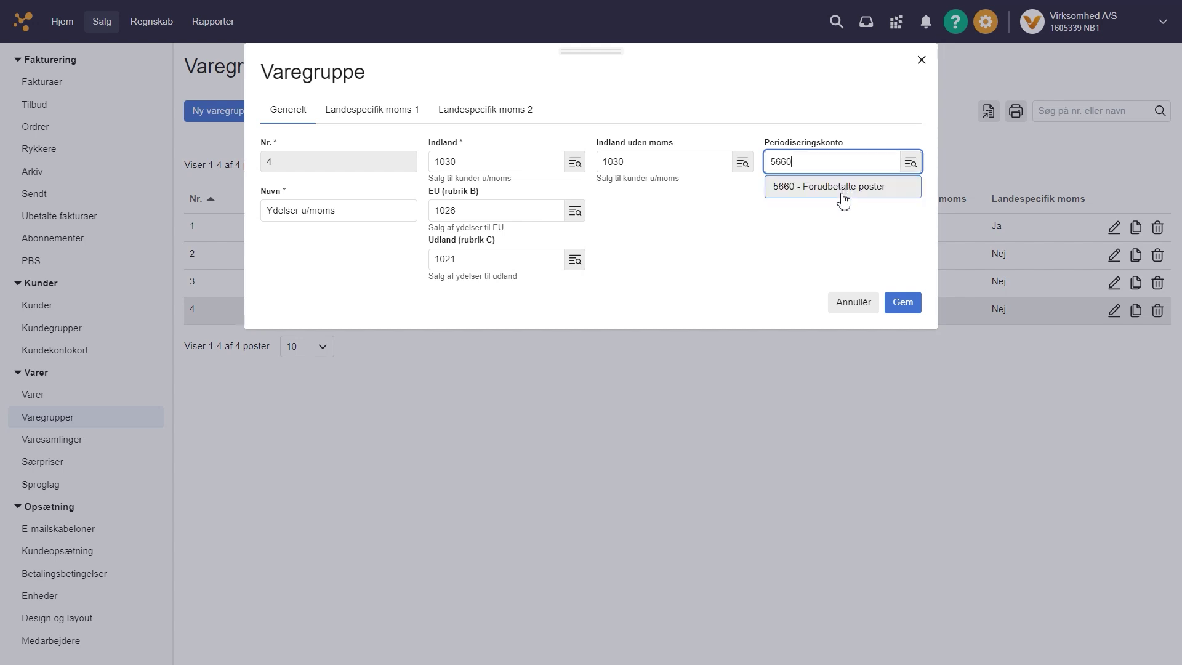
left_click(843, 187)
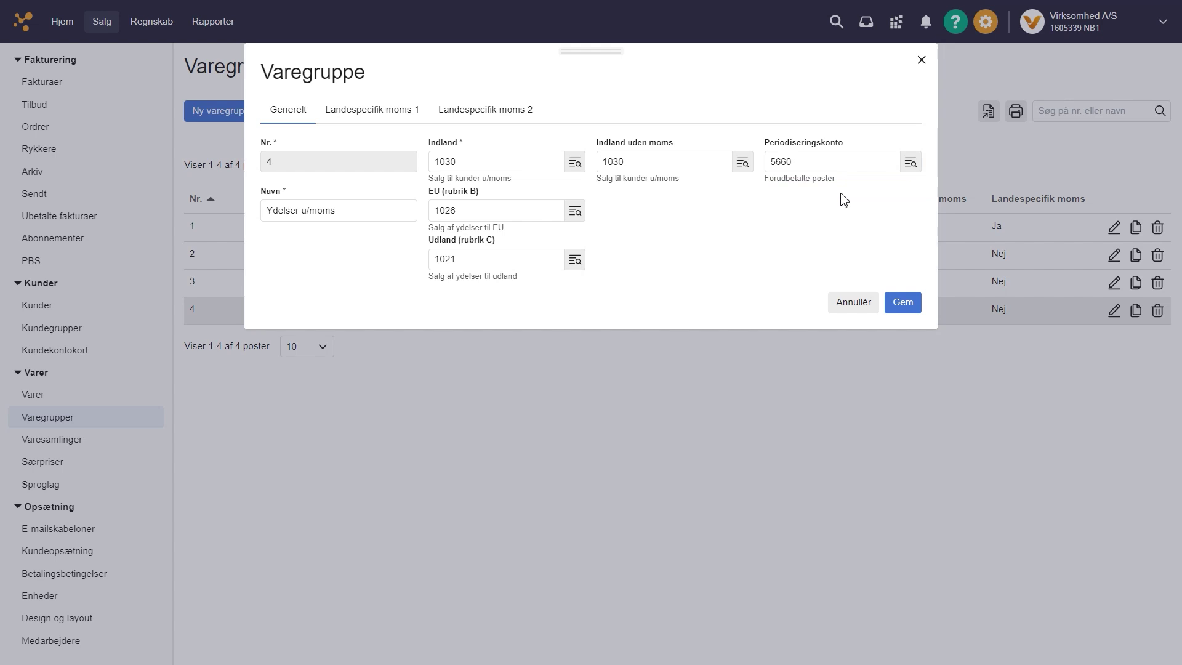
left_click(901, 308)
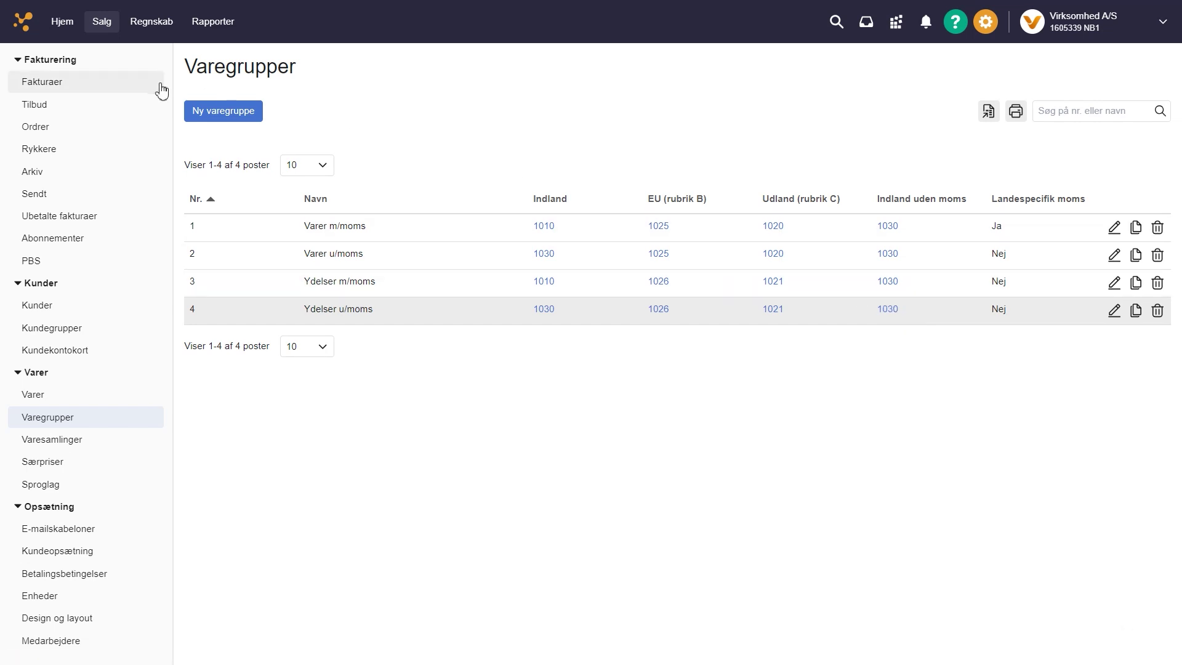
Step: Create a new sales invoice for the customer Min EU kunde
left_click(151, 90)
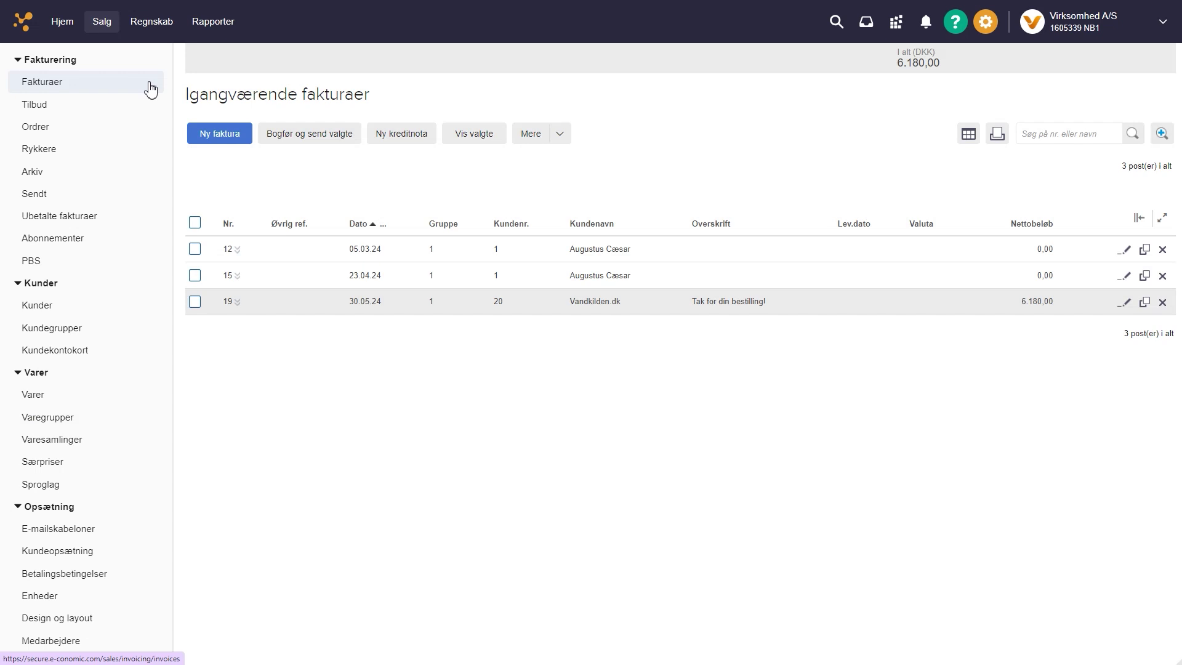
left_click(203, 140)
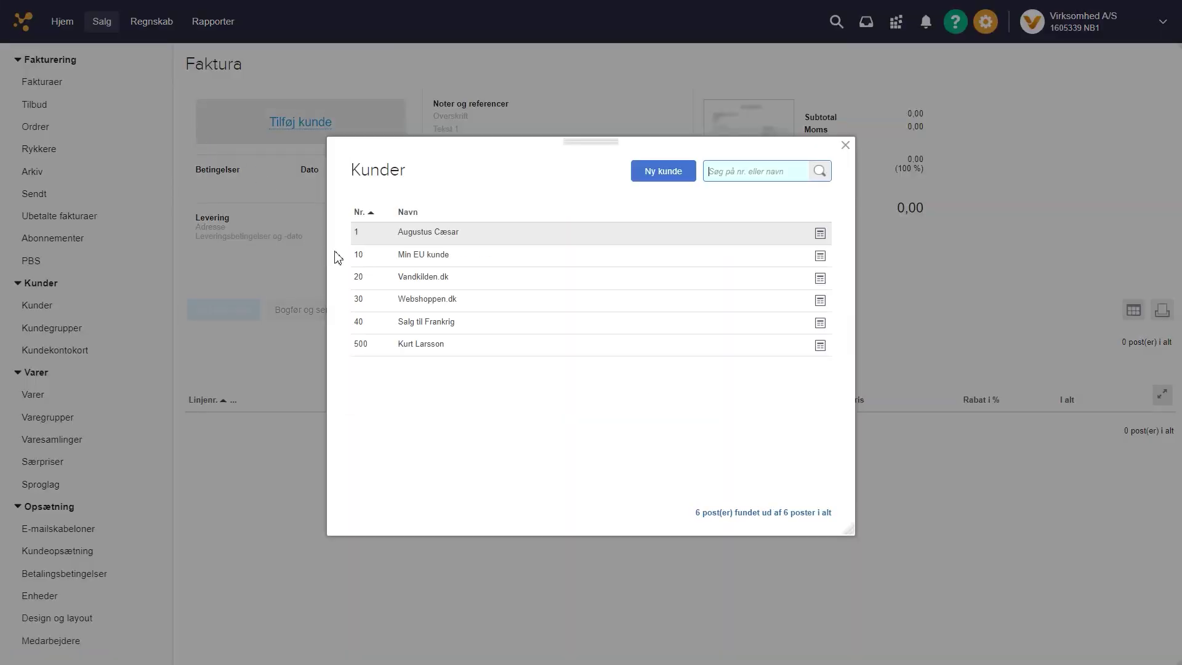
left_click(377, 264)
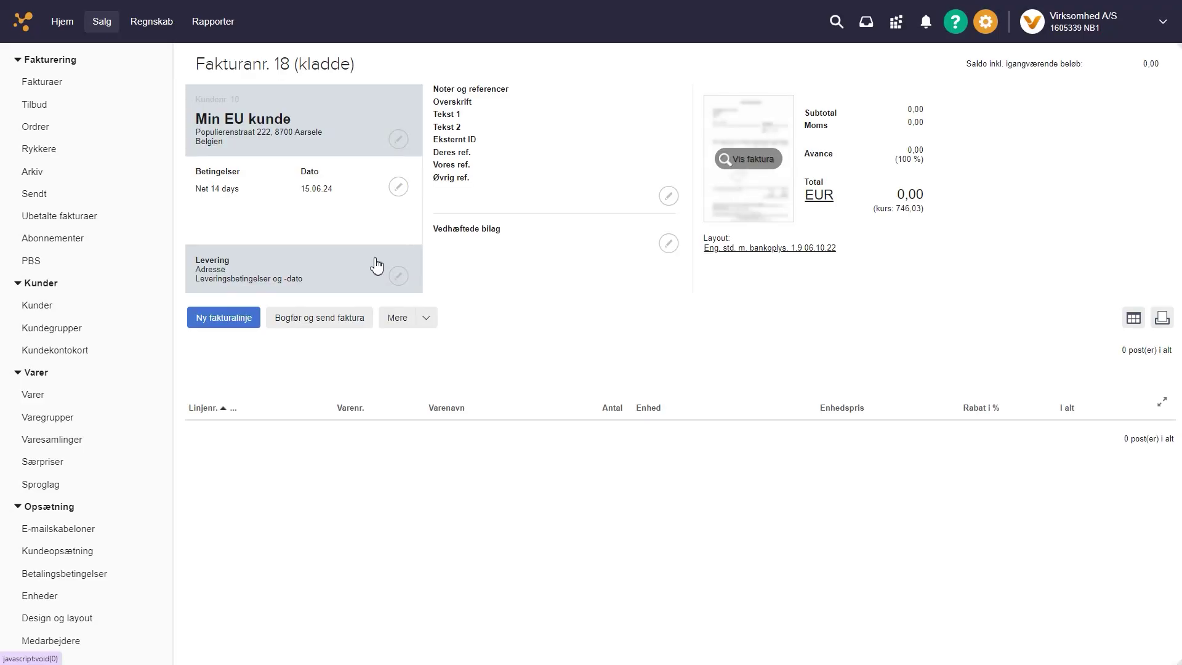
Step: Start a new invoice line with product number 6 and a price of 60.000,00
left_click(243, 324)
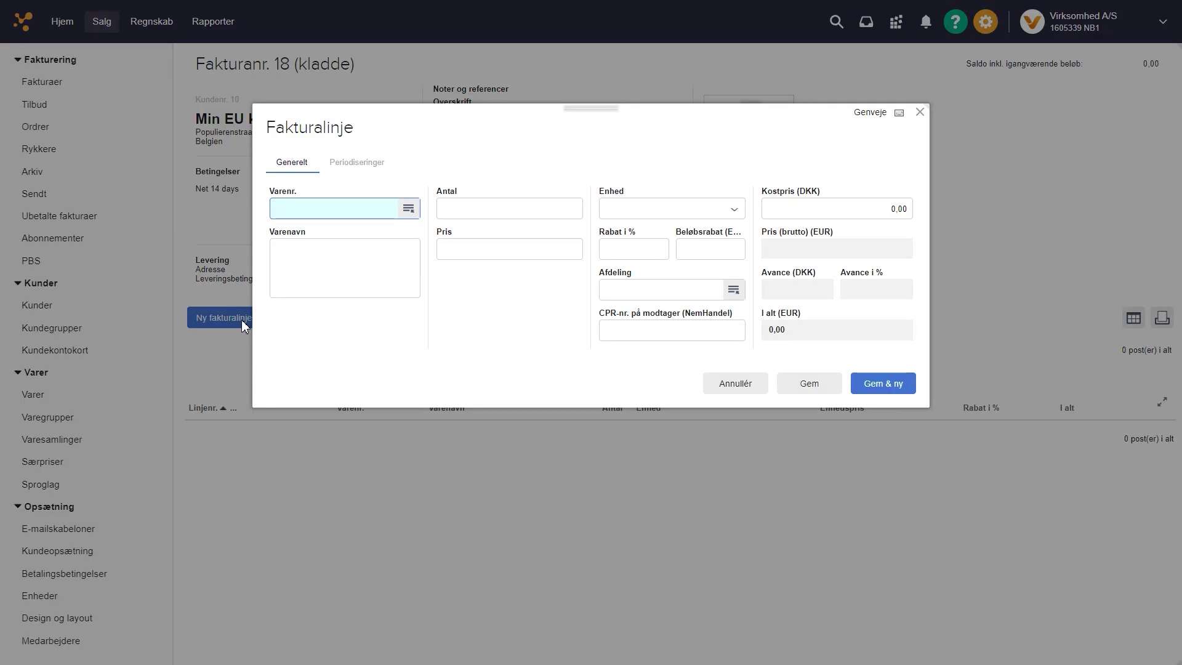
type("6")
left_click(290, 233)
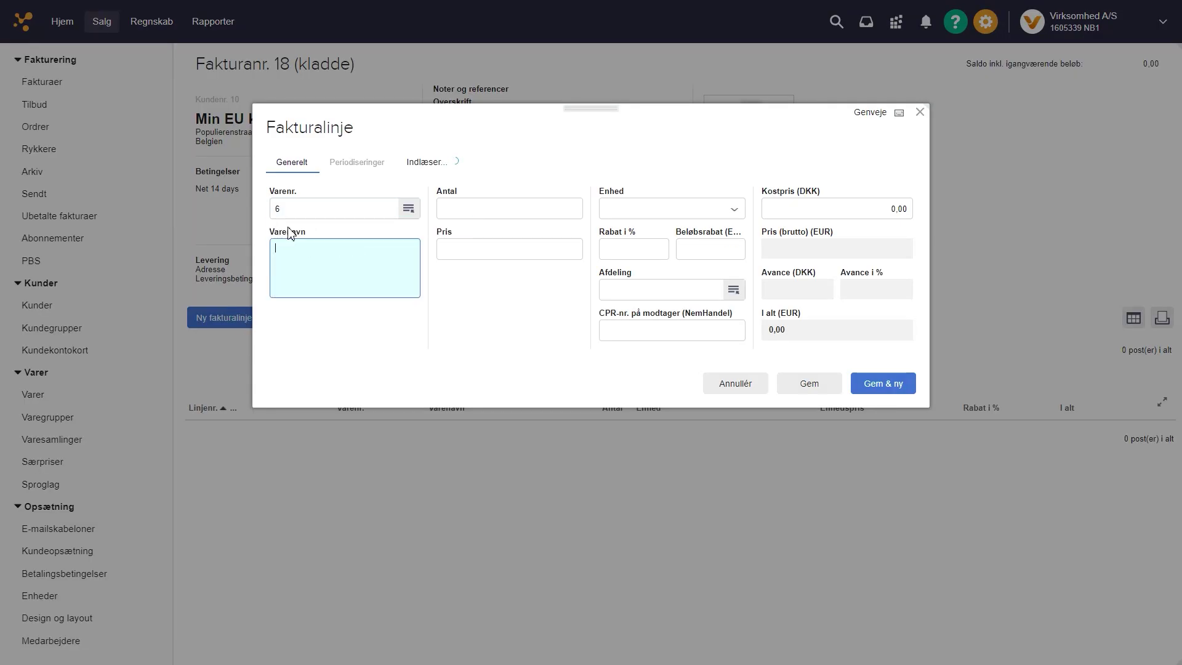
left_click(490, 250)
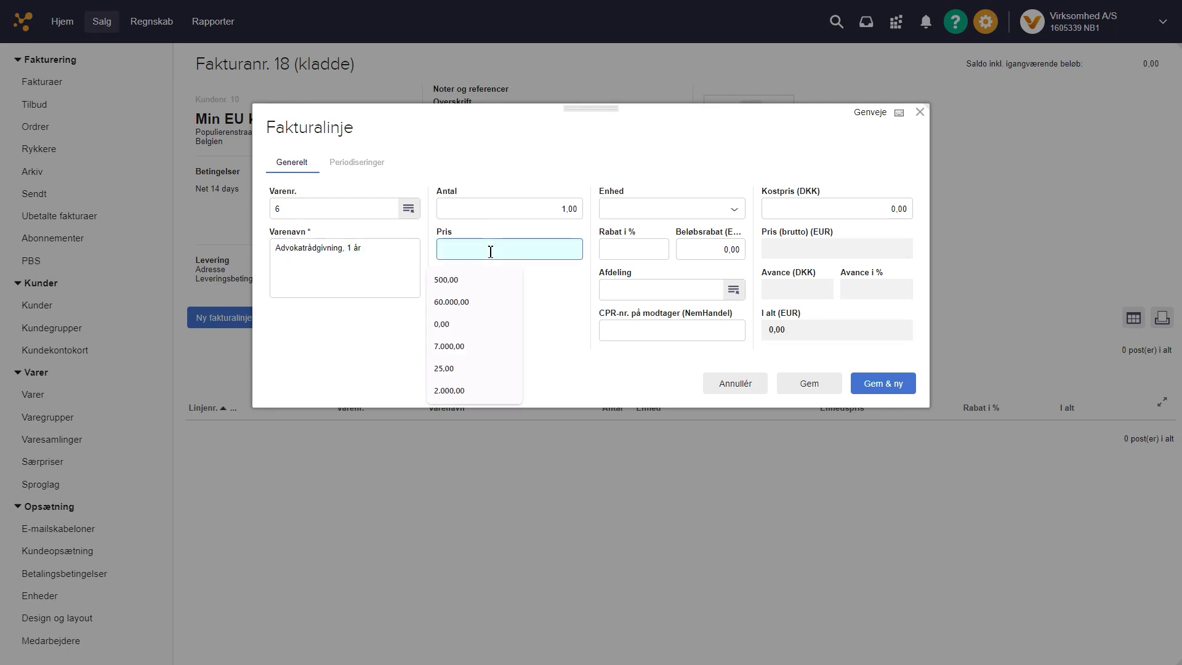
type("60000")
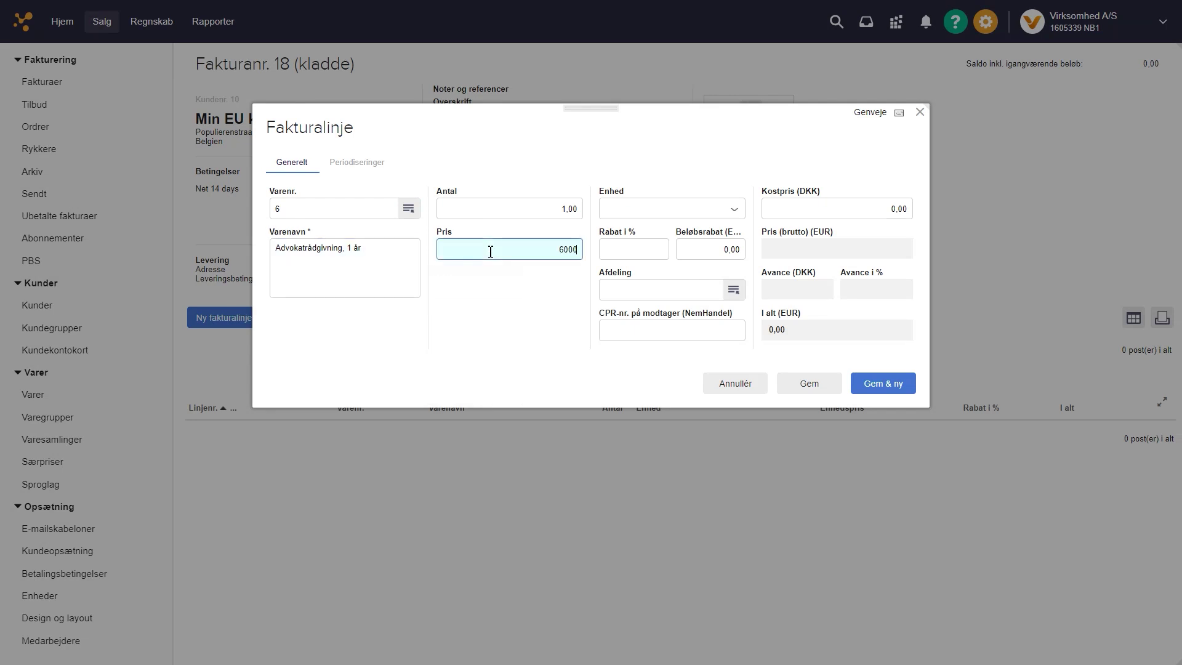
left_click(494, 290)
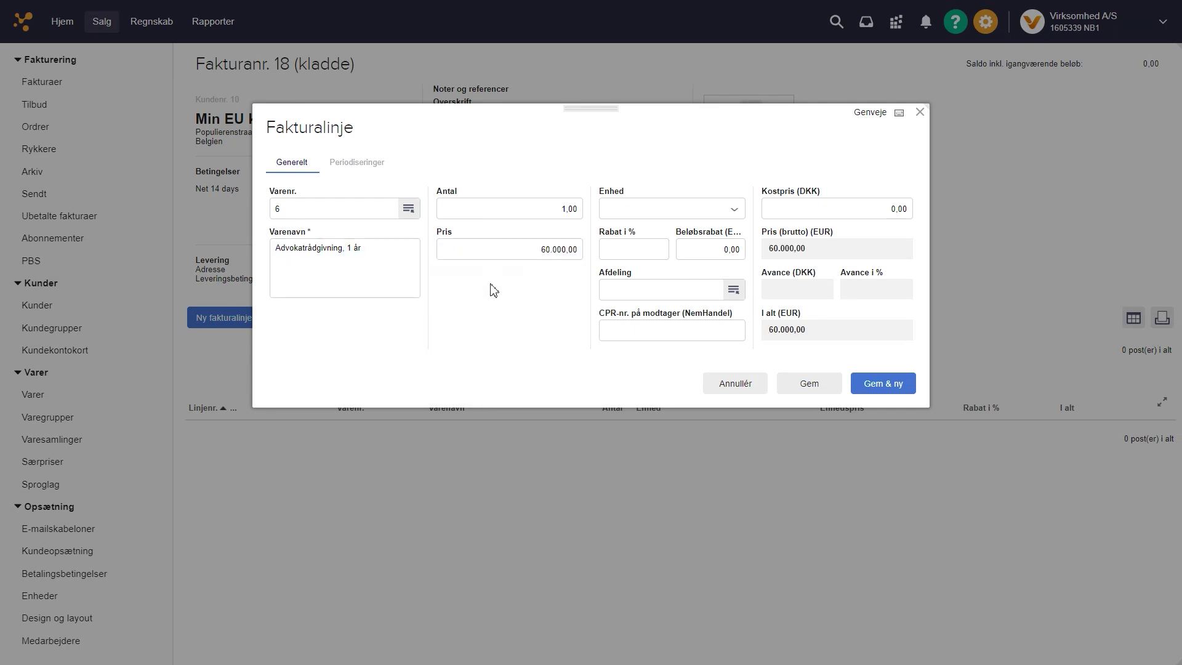
Step: Enable accrual on the invoice line from 01.01.24 to 31.12.24 and save the line
left_click(364, 174)
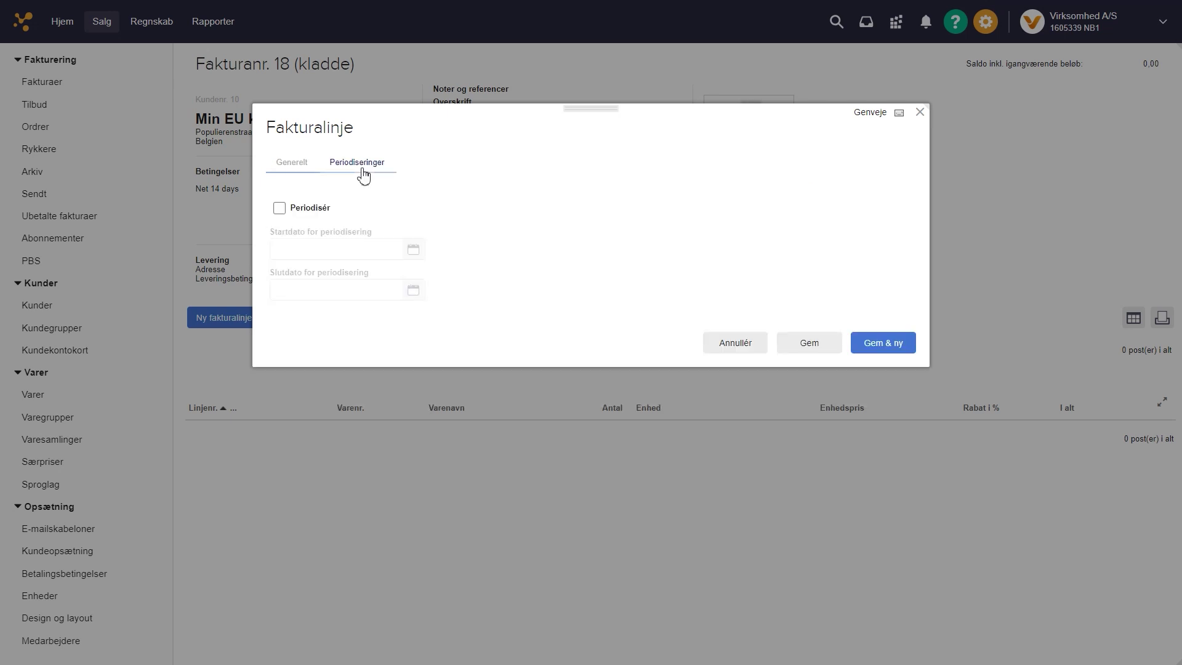
left_click(305, 215)
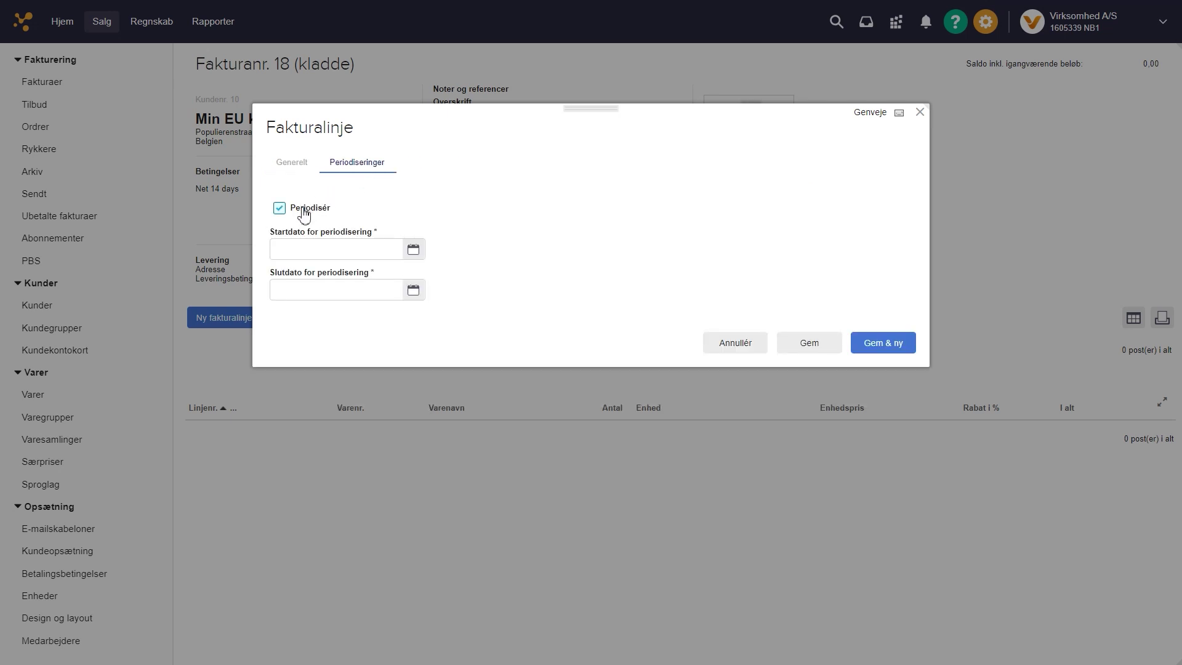
left_click(414, 253)
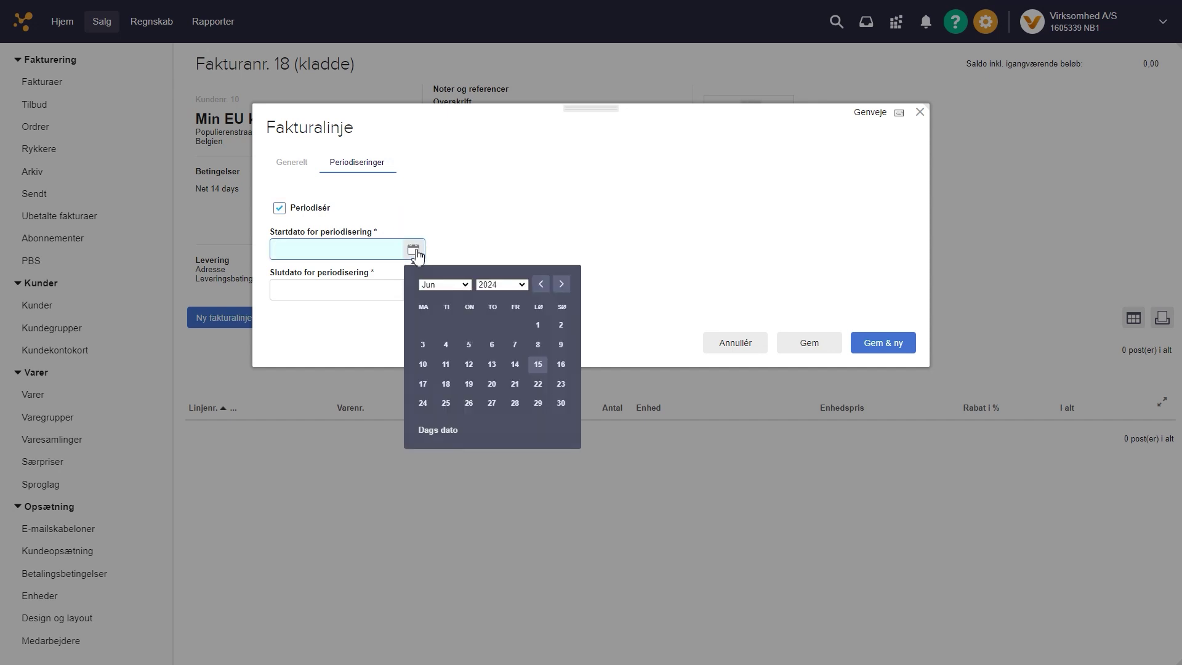
left_click(428, 283)
left_click(432, 297)
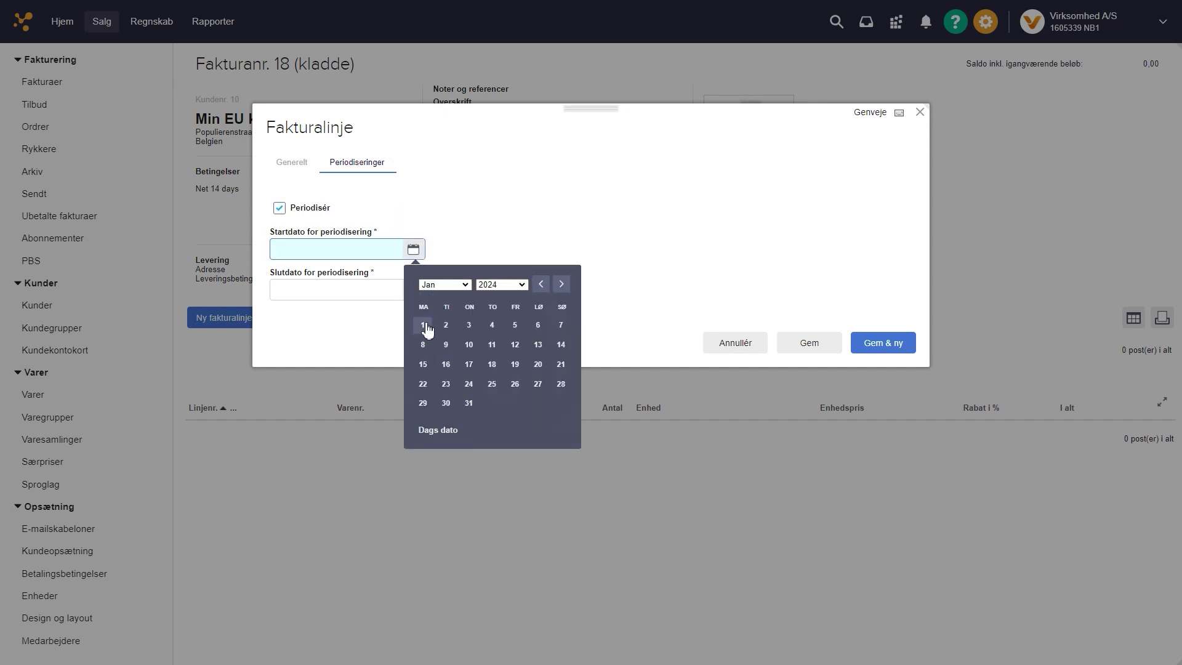
left_click(427, 329)
left_click(413, 290)
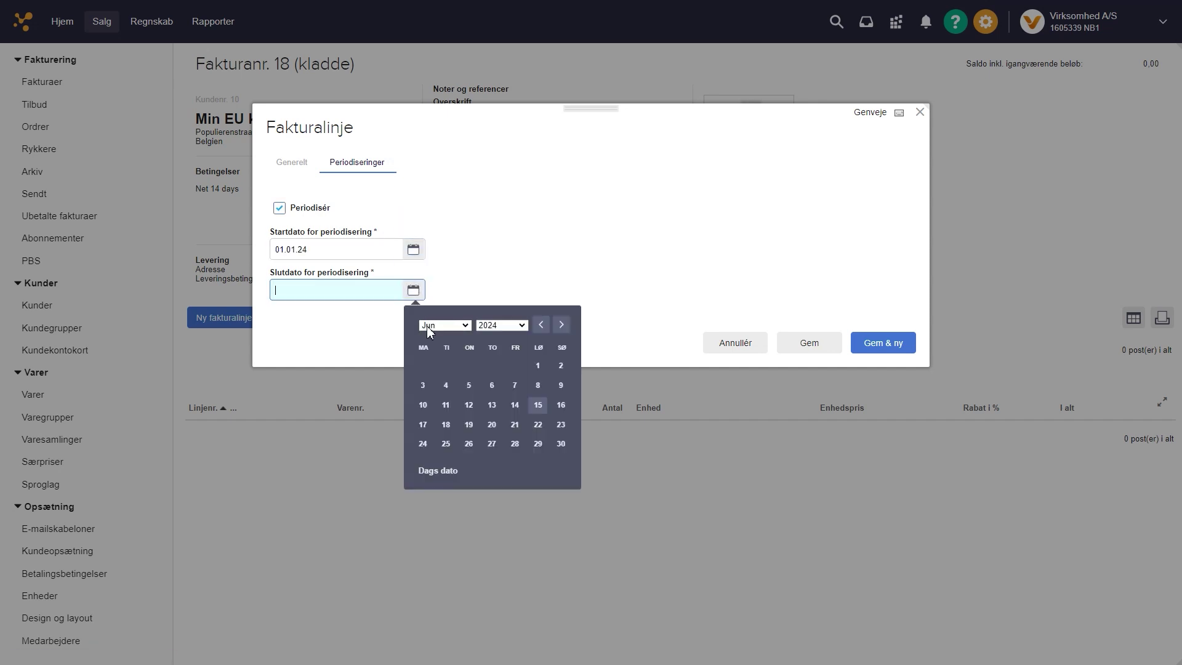
left_click(426, 325)
left_click(436, 452)
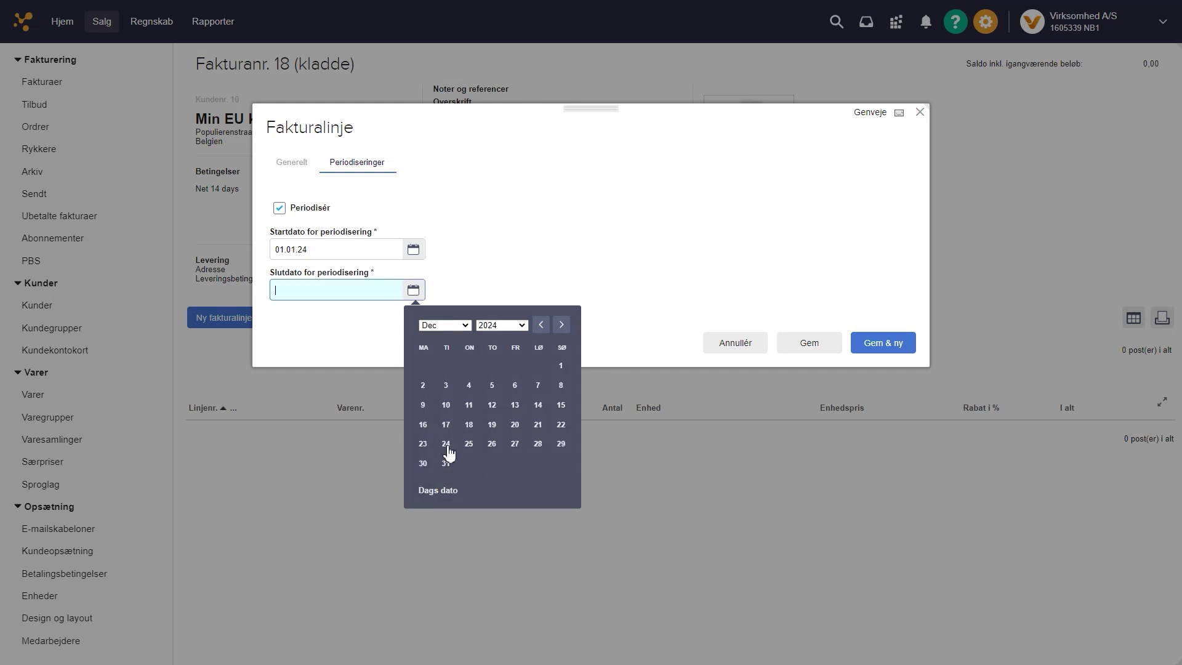
left_click(444, 467)
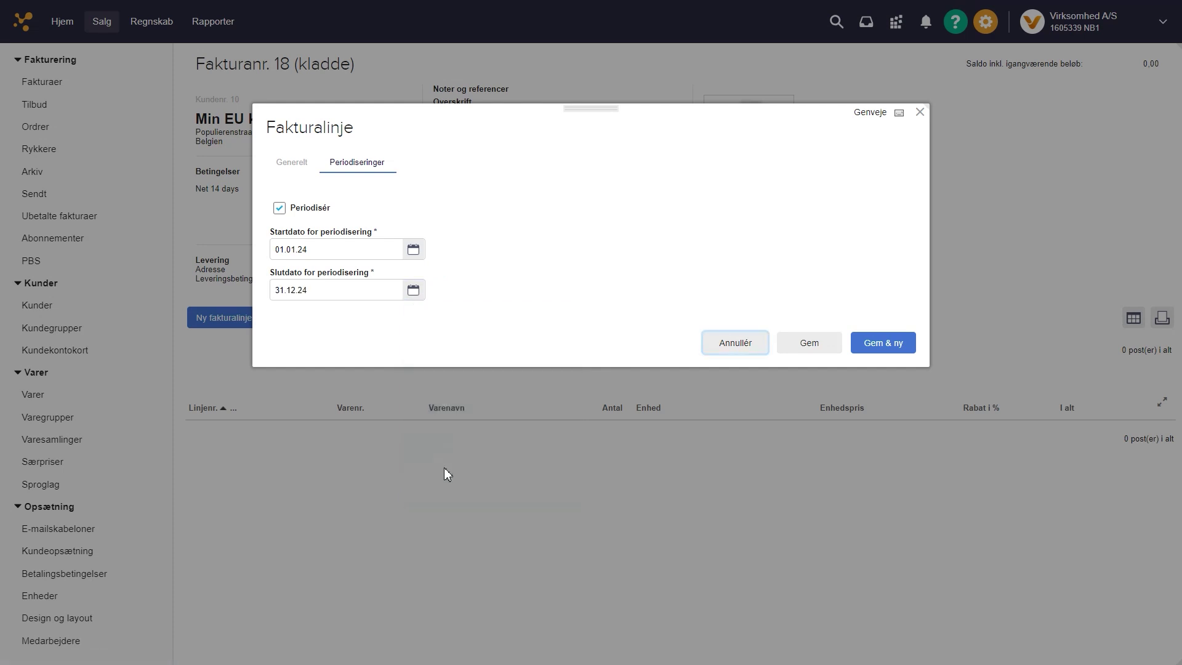
left_click(809, 343)
Step: Change the invoice's currency to DKK, and book and send the invoice by e-mail
left_click(820, 200)
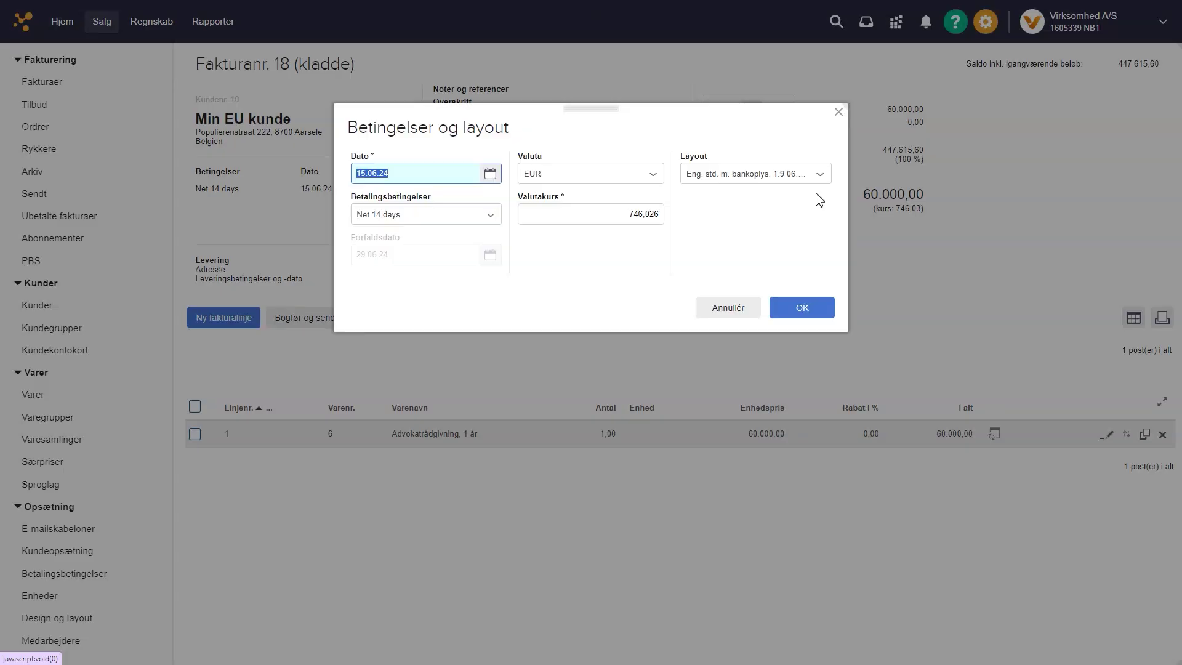
left_click(660, 178)
left_click(637, 265)
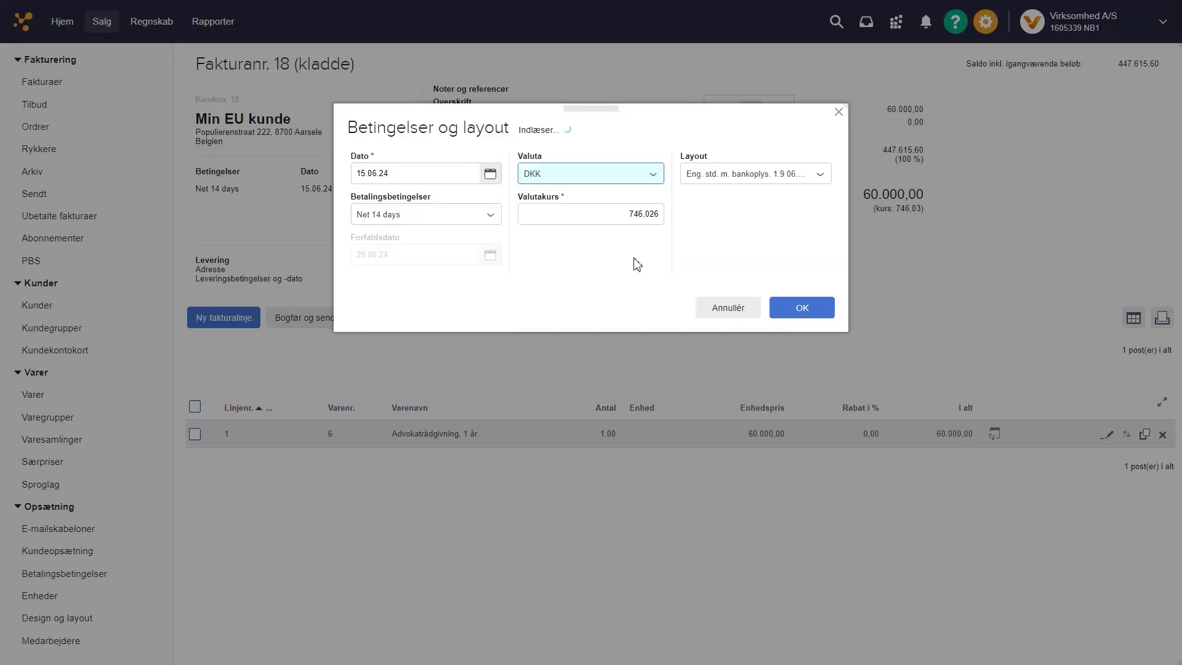
left_click(796, 315)
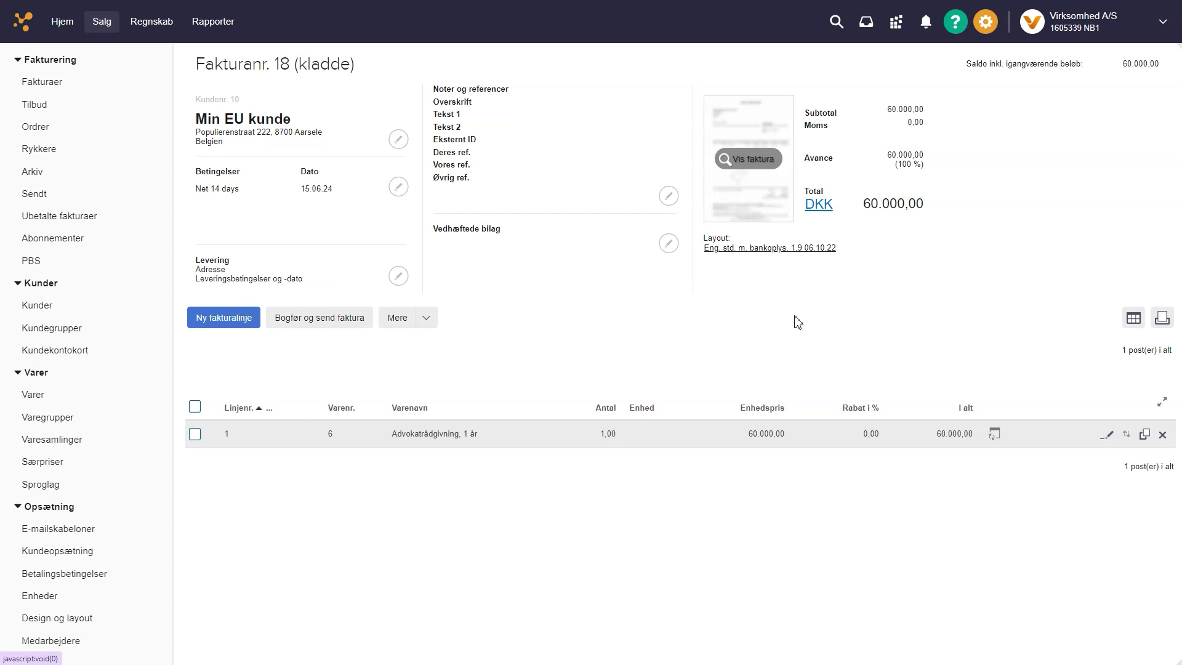
left_click(355, 327)
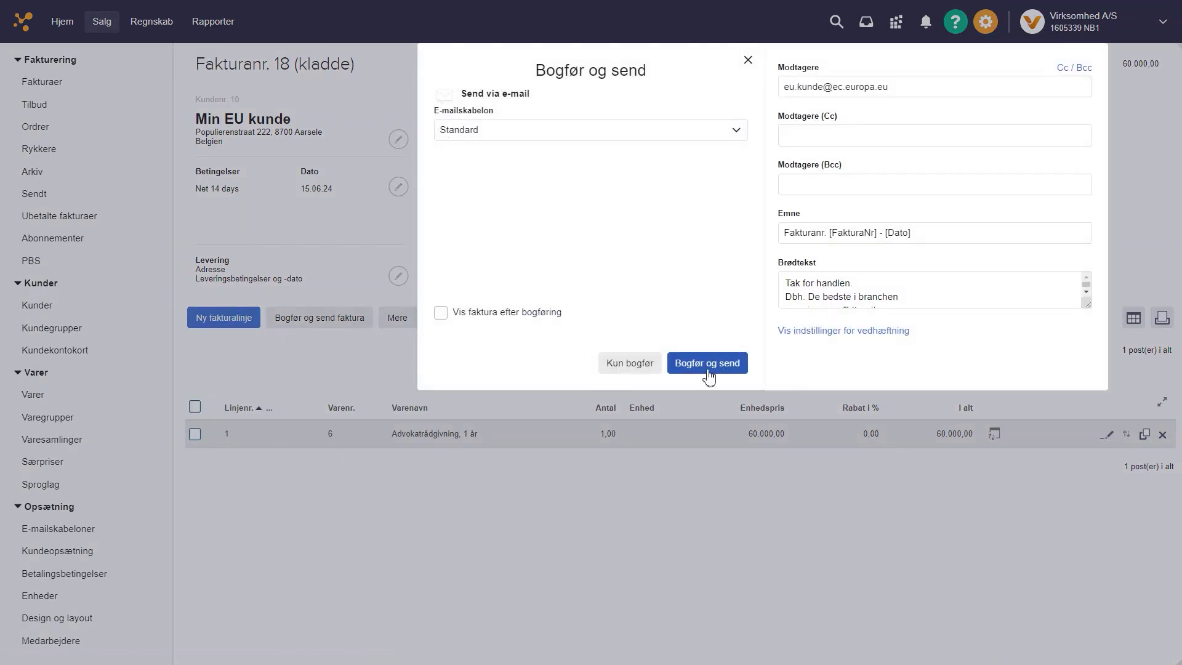
left_click(708, 363)
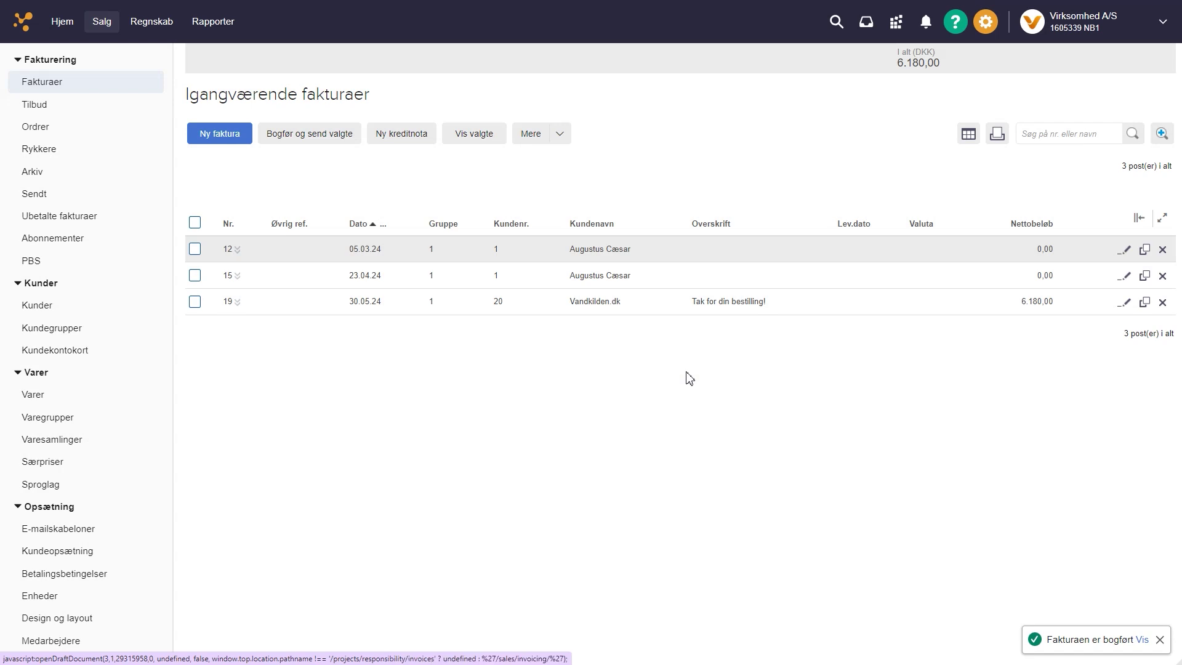
Step: In the accounting year settings, start the accrual run (Periodisér) for the May period of 2024
left_click(987, 24)
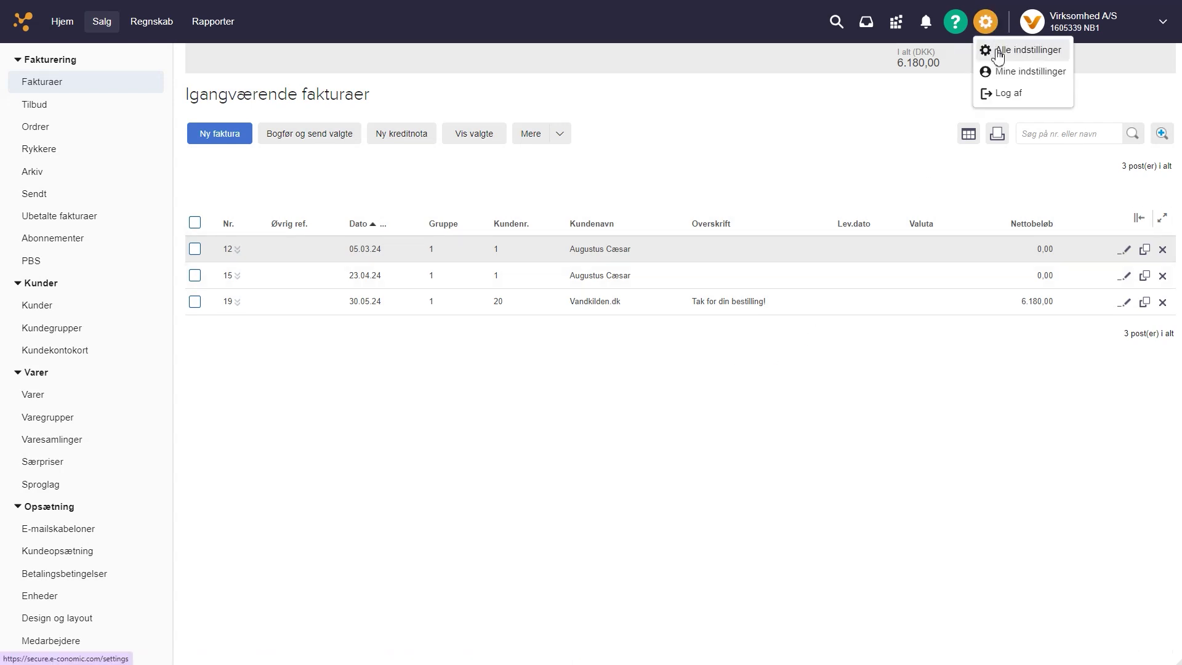
left_click(998, 57)
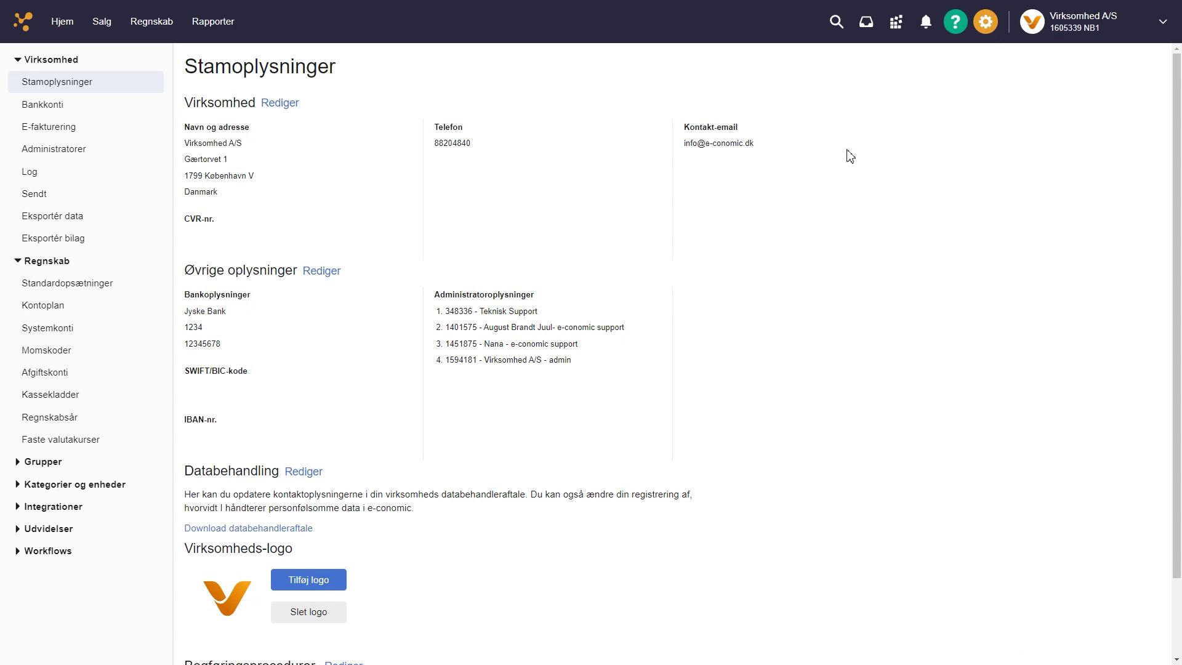
left_click(136, 423)
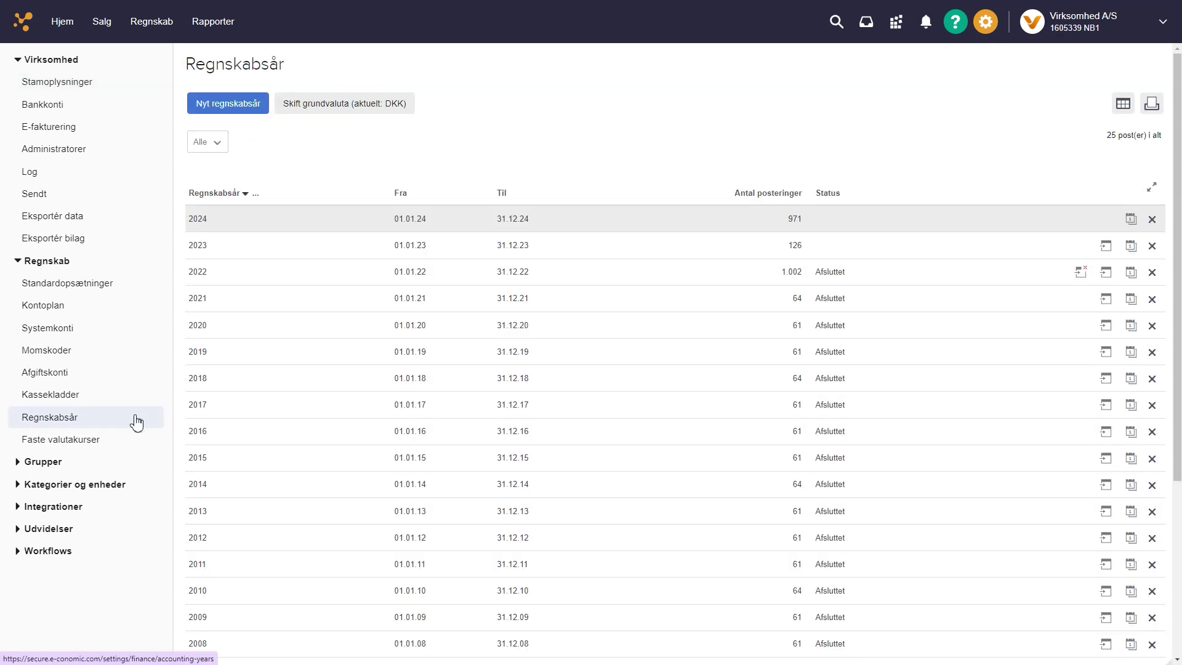
left_click(1132, 220)
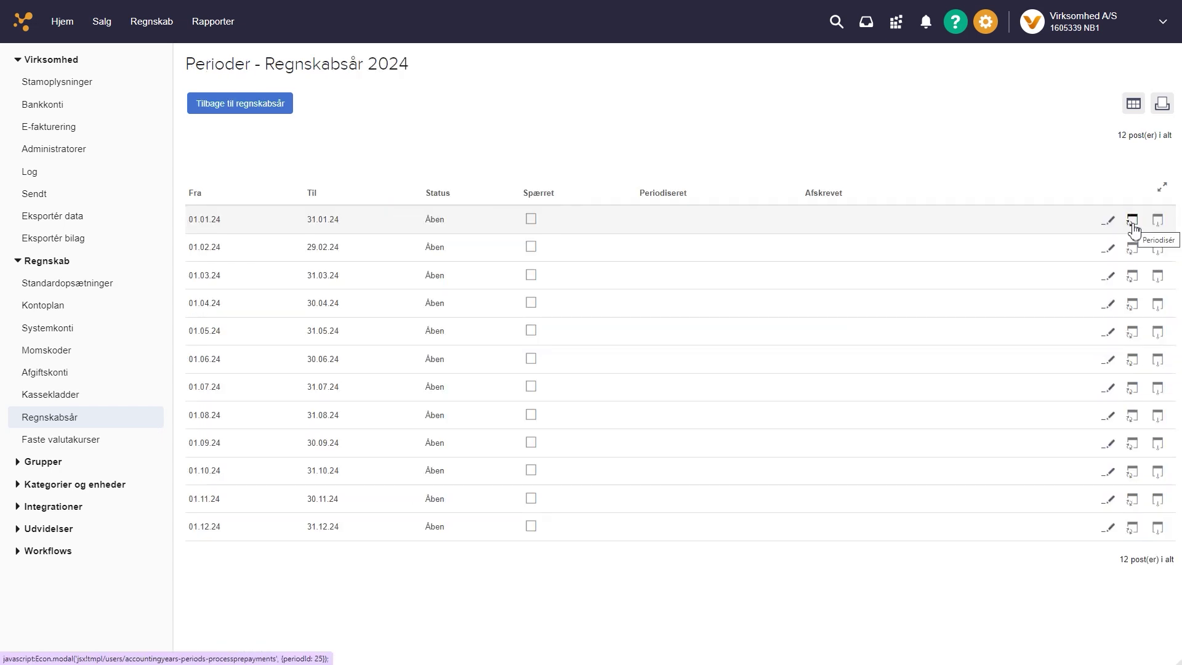
left_click(1133, 336)
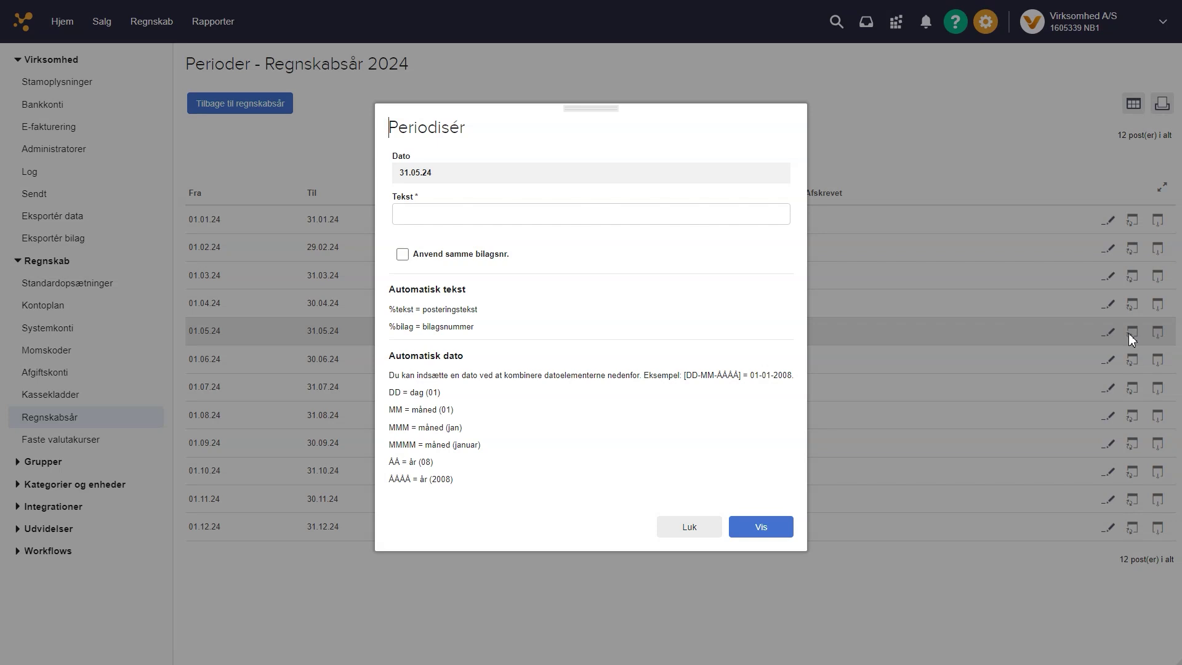
Step: Enter "Bilag %bilag %tekst" as the accrual posting text, copying both placeholders from the automatic text examples
left_click(663, 215)
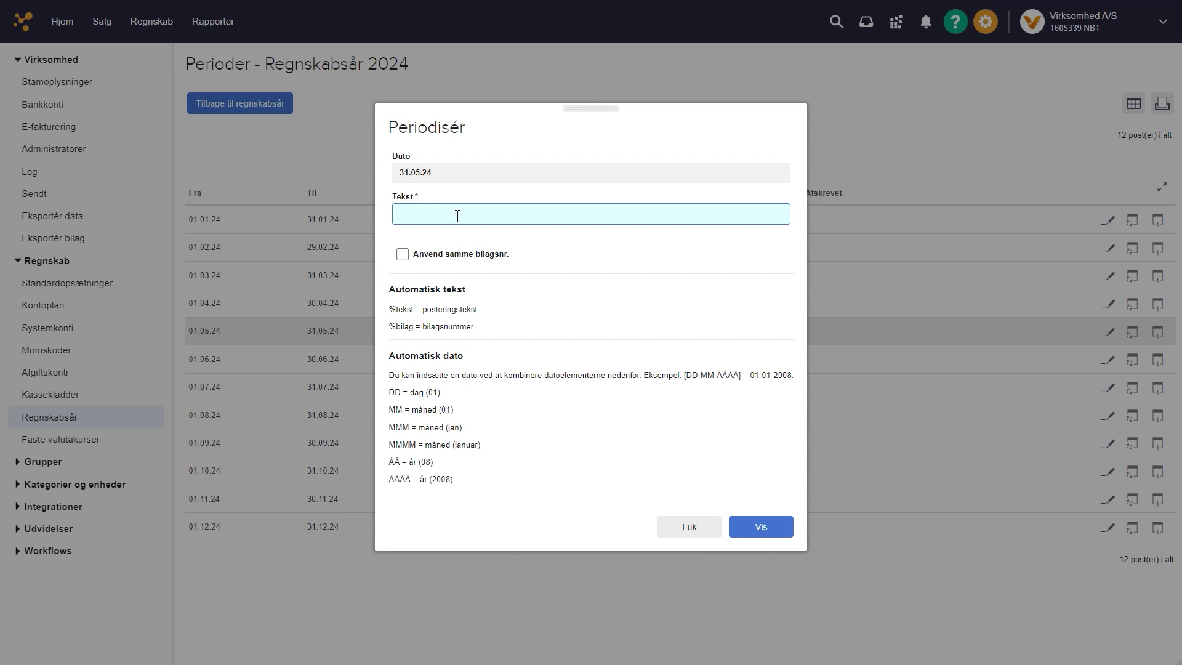
type("Bilag")
left_click_drag(389, 327, 415, 330)
key("ctrl+c")
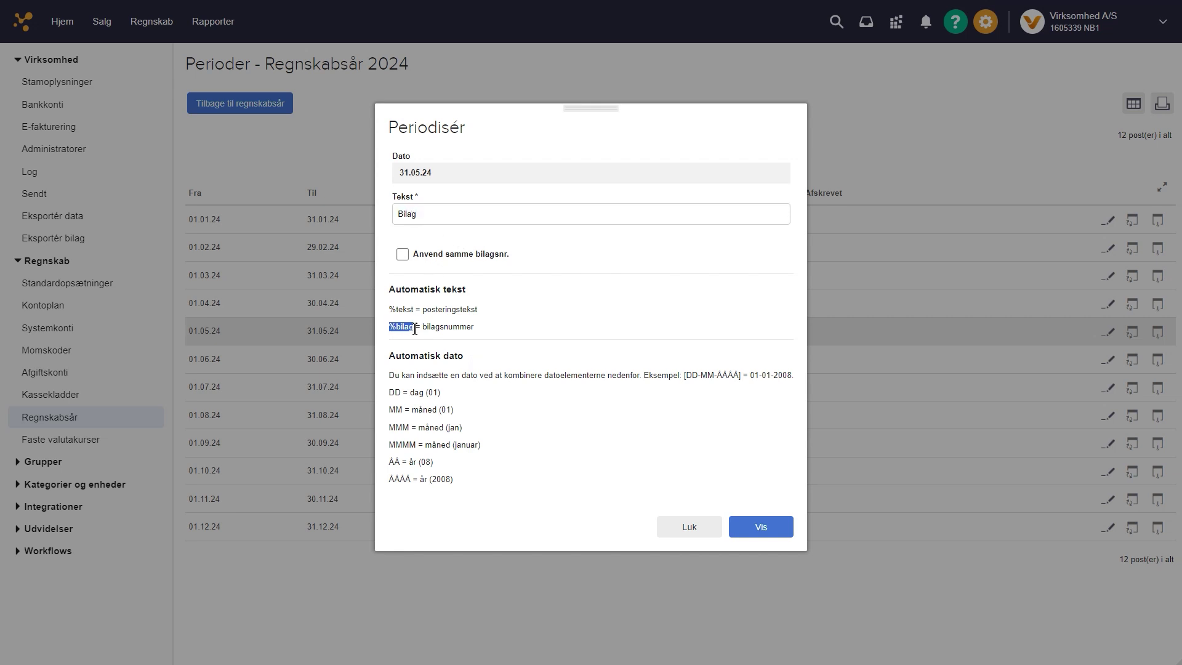
left_click(431, 216)
key("ctrl+v")
left_click_drag(389, 309, 416, 308)
key("ctrl+c")
left_click(446, 218)
key("ctrl+v")
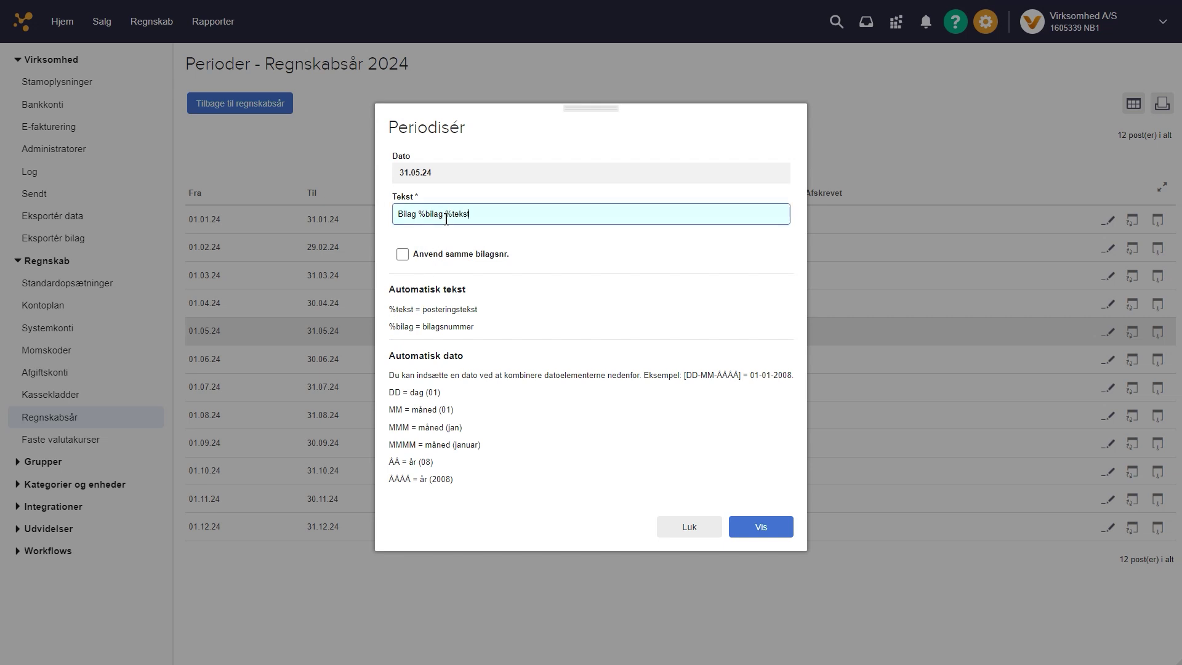
Step: Append the date placeholder "[MMMM ÅÅÅÅ]" to the accrual text, copying both date elements from the automatic date list
left_click_drag(389, 444, 418, 446)
key("ctrl+c")
left_click(500, 221)
key("ctrl+v")
left_click_drag(392, 481, 412, 481)
key("ctrl+c")
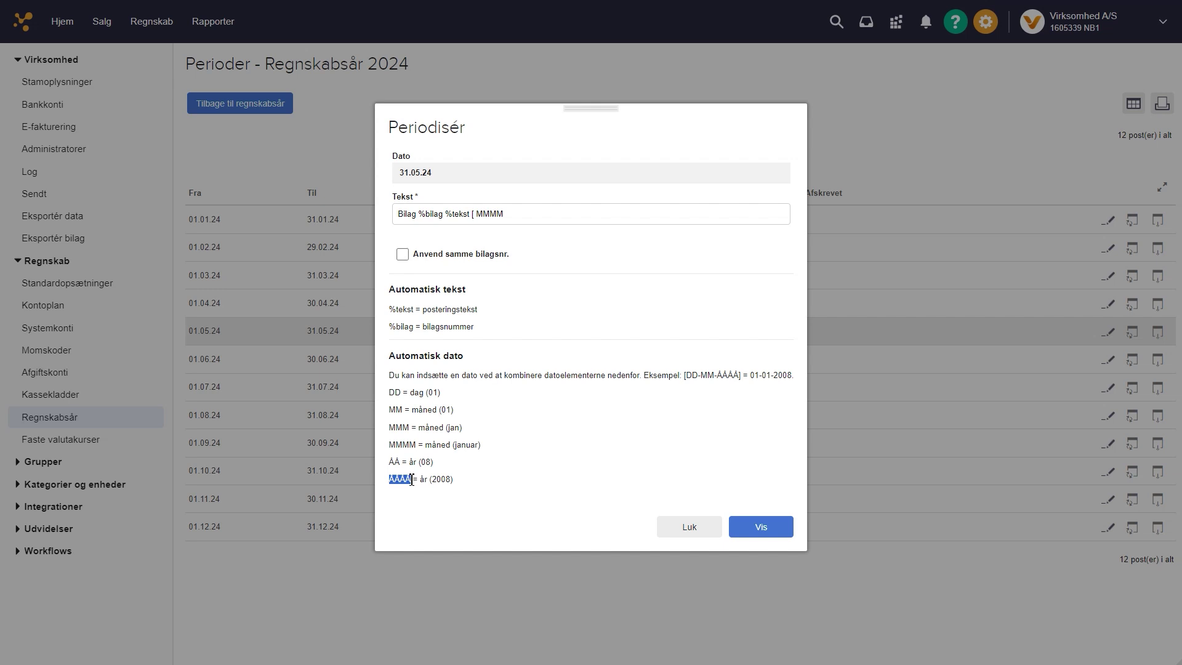
left_click(510, 214)
key("ctrl+v")
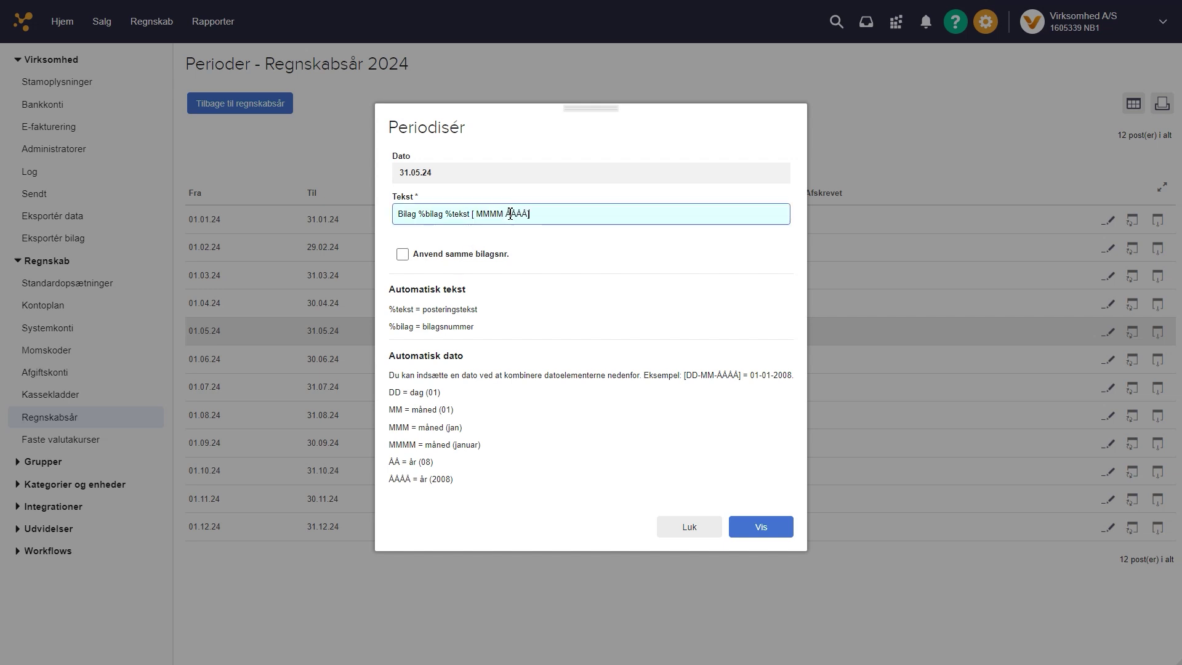
left_click(476, 213)
key("BackSpace")
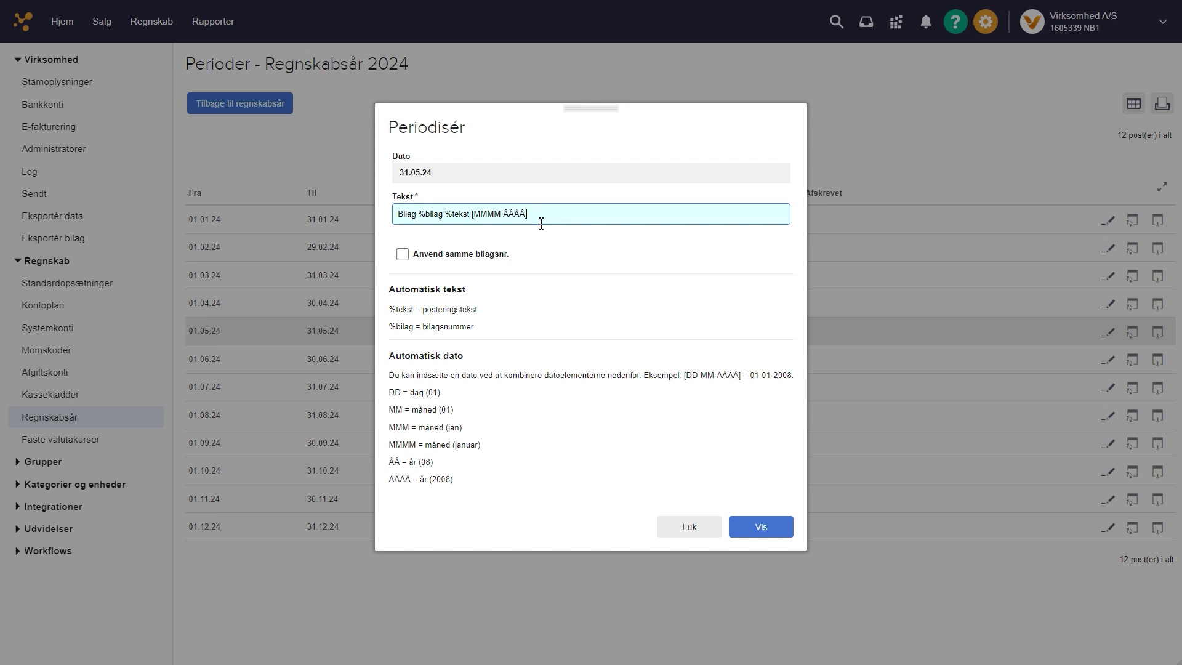
Step: Generate the accrual postings through 31.05.24, view them full-size, and book them
left_click(757, 533)
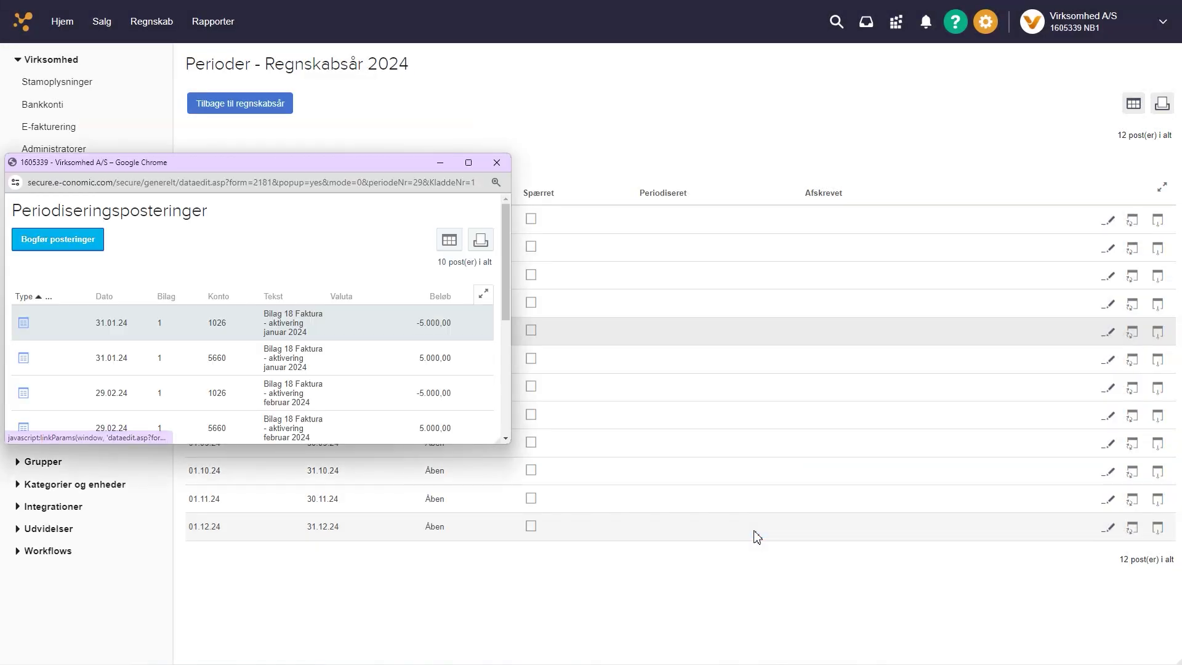
left_click(472, 168)
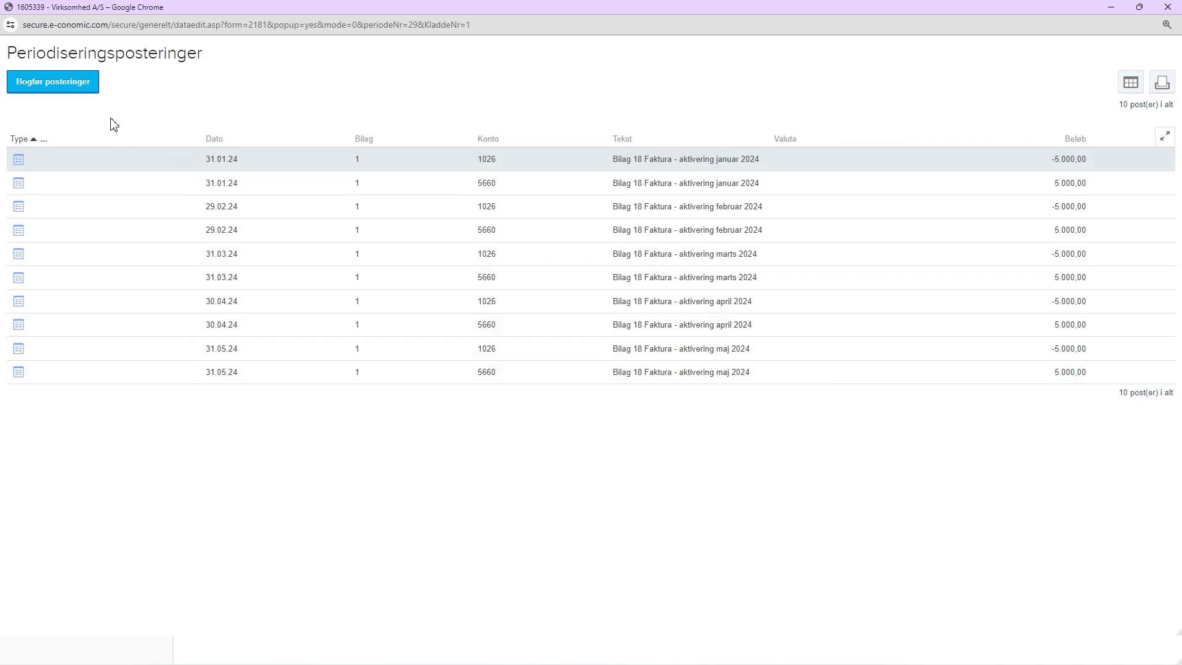
left_click(87, 91)
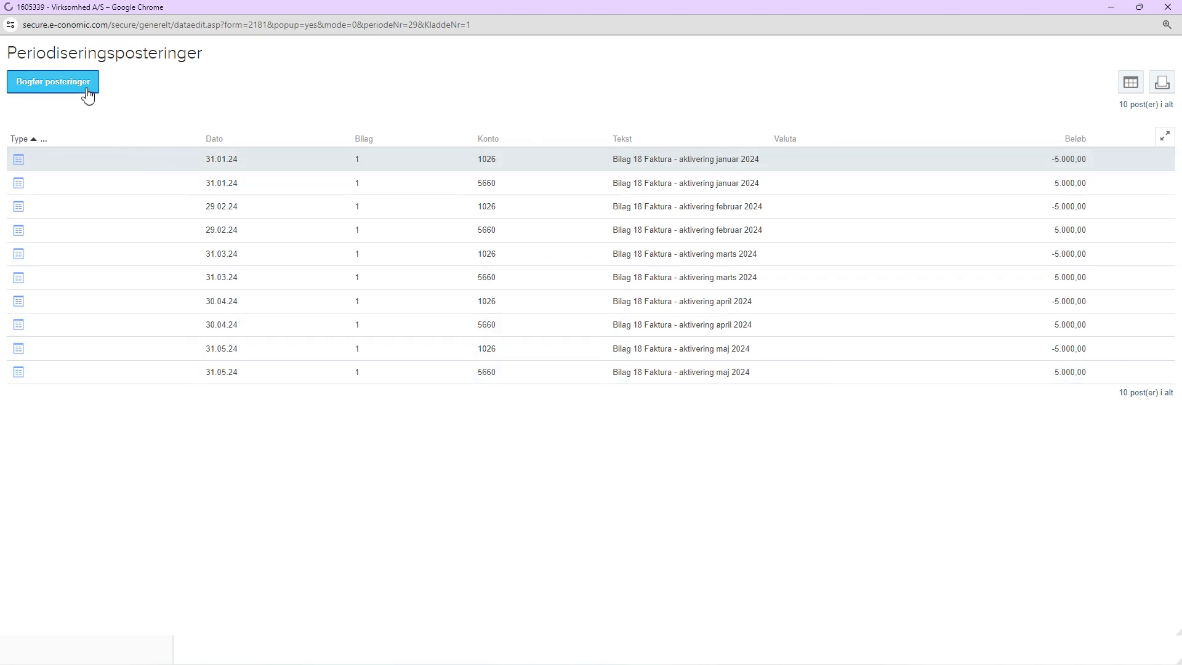